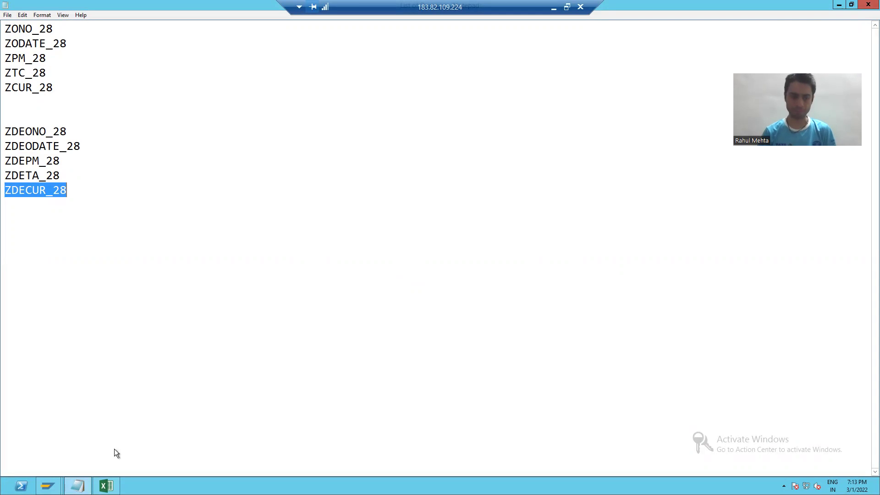
- Switch to the Excel exercise workbook and locate the sample records of the Order Header Table on the Table_Exercise sheet
{"action": "mouse_move", "coordinate": [48, 486]}
{"action": "left_click", "coordinate": [141, 441]}
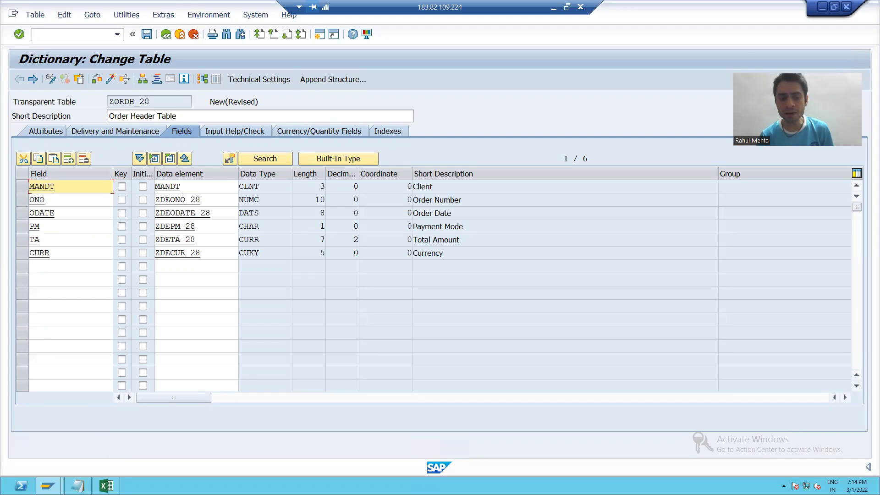
{"action": "left_click", "coordinate": [108, 484]}
{"action": "scroll", "coordinate": [296, 371], "scroll_direction": "down", "scroll_amount": 2}
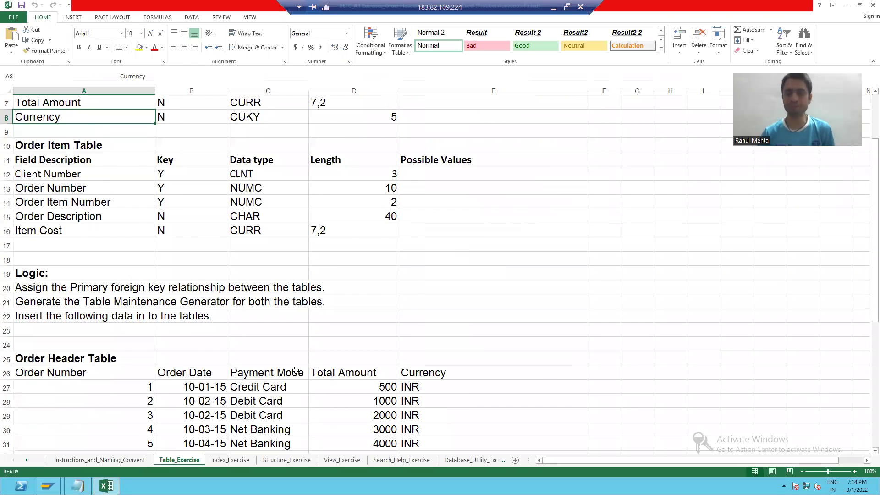
{"action": "scroll", "coordinate": [296, 370], "scroll_direction": "down", "scroll_amount": 2}
{"action": "left_click_drag", "start_coordinate": [107, 303], "coordinate": [250, 353]}
{"action": "left_click_drag", "start_coordinate": [340, 352], "coordinate": [407, 352]}
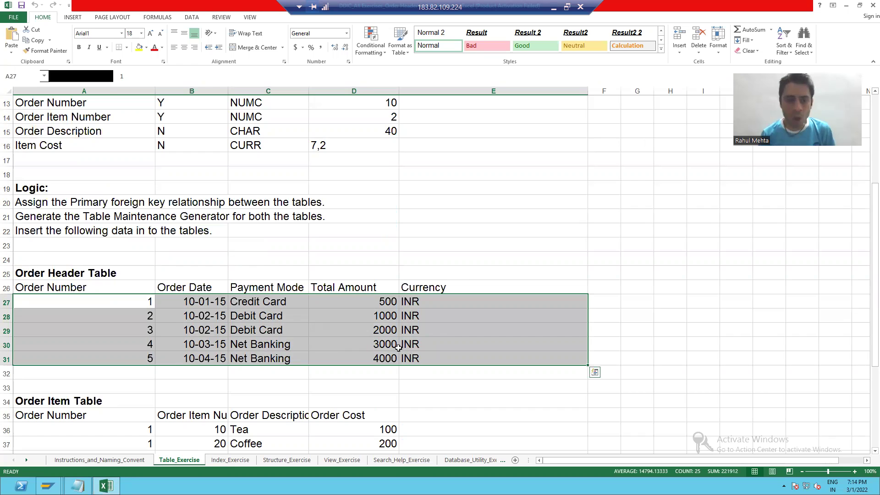
- Examine the Order Number of each Order Header Table record to judge whether it identifies every row uniquely
{"action": "left_click", "coordinate": [127, 303]}
{"action": "left_click", "coordinate": [126, 316]}
{"action": "left_click", "coordinate": [126, 330]}
{"action": "left_click", "coordinate": [126, 349]}
{"action": "left_click", "coordinate": [129, 360]}
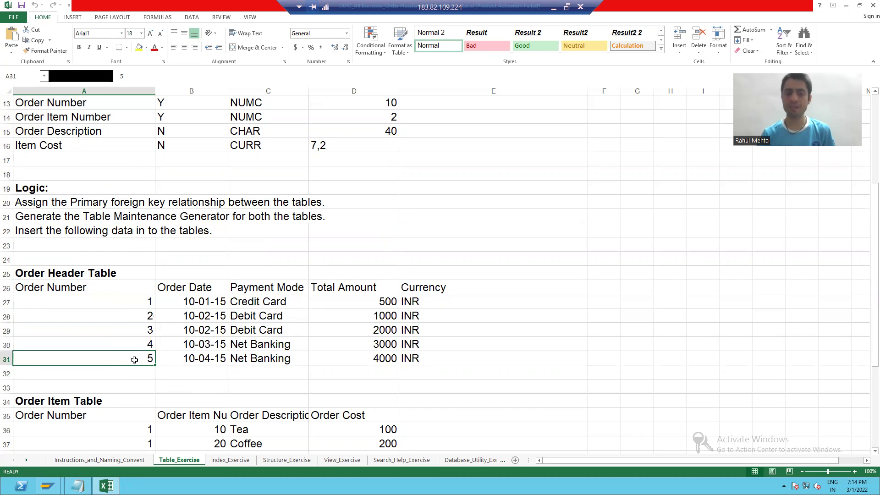
{"action": "left_click", "coordinate": [136, 302]}
{"action": "left_click", "coordinate": [134, 315]}
{"action": "left_click", "coordinate": [135, 331]}
{"action": "left_click", "coordinate": [136, 344]}
{"action": "left_click", "coordinate": [138, 358]}
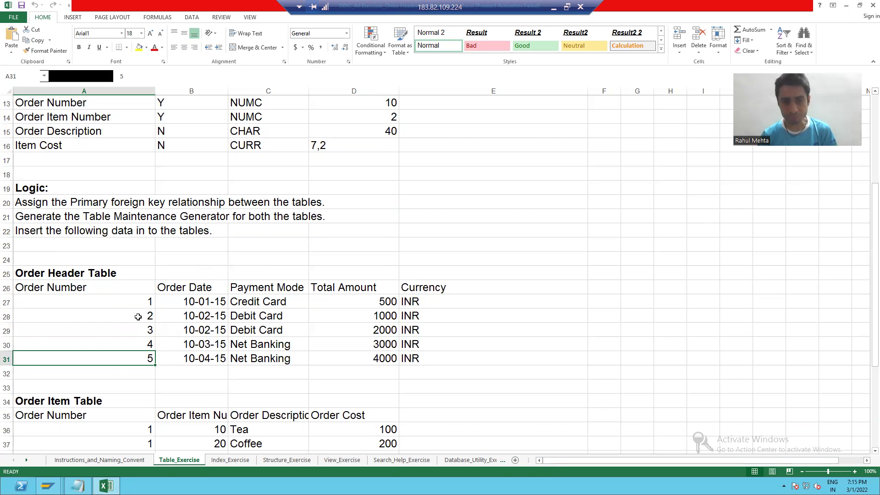
{"action": "left_click", "coordinate": [135, 302]}
{"action": "left_click", "coordinate": [134, 316]}
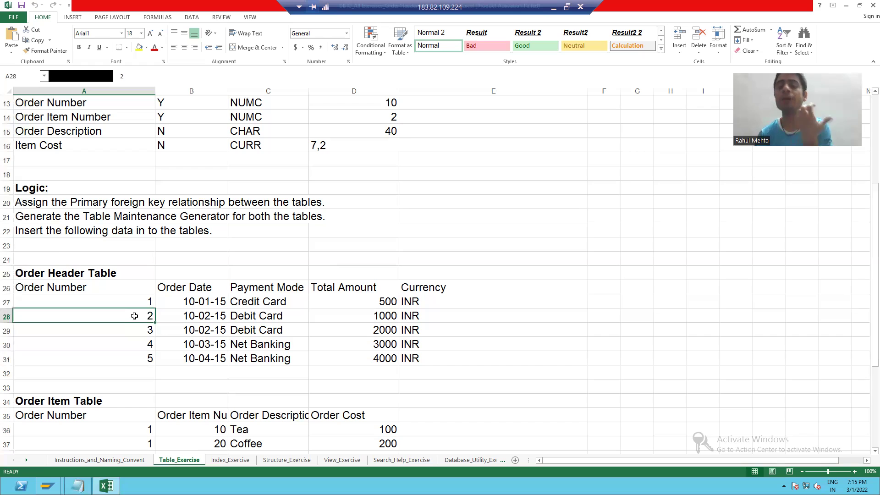
- Switch back to SAP and mark the ONO and MANDT fields as key fields of table ZORDH_28
{"action": "left_click", "coordinate": [48, 485]}
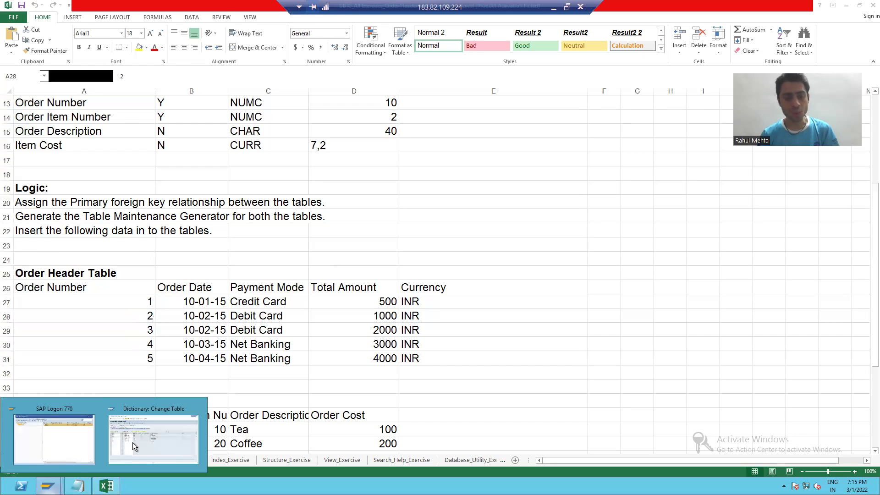
{"action": "left_click", "coordinate": [123, 449]}
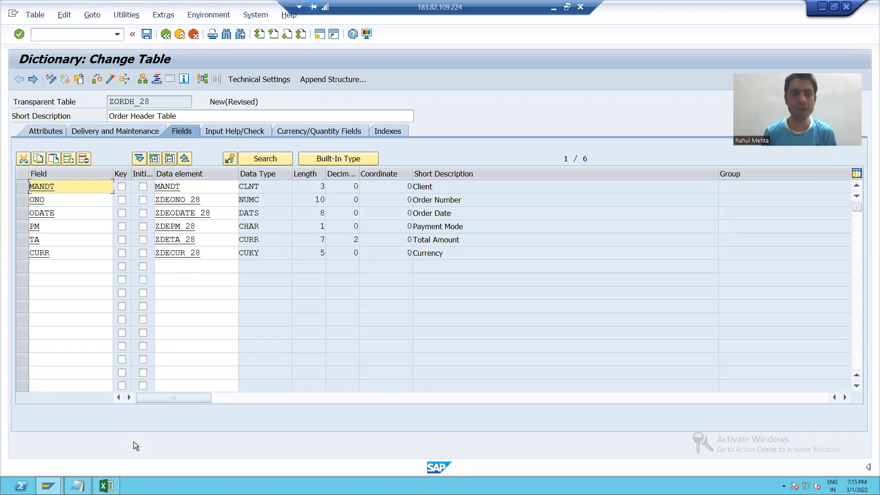
{"action": "left_click", "coordinate": [122, 204]}
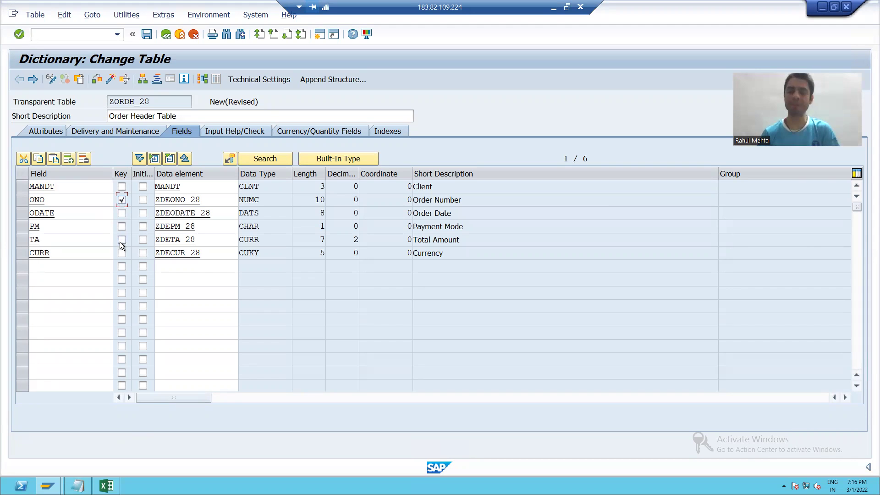
{"action": "left_click", "coordinate": [57, 186]}
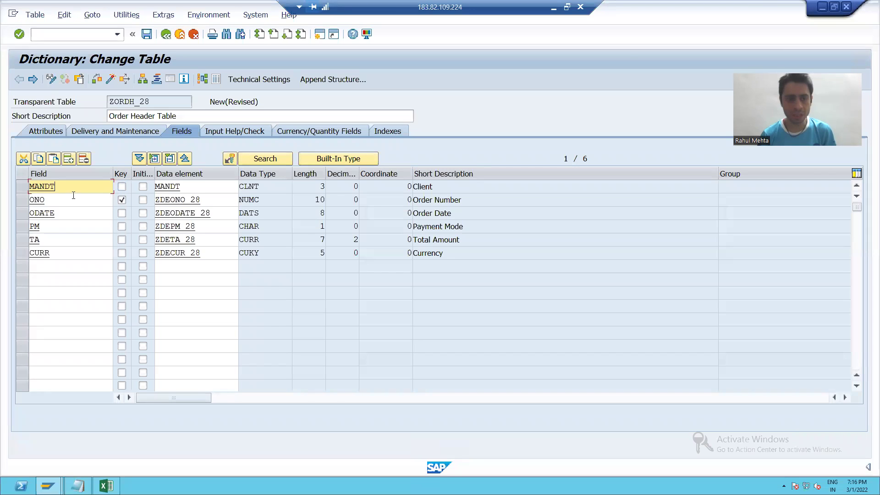
{"action": "left_click", "coordinate": [68, 198]}
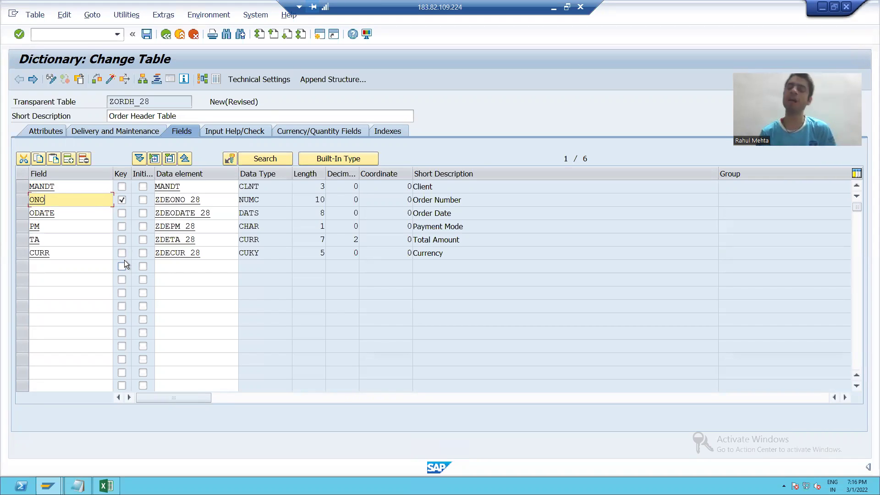
{"action": "left_click", "coordinate": [121, 187]}
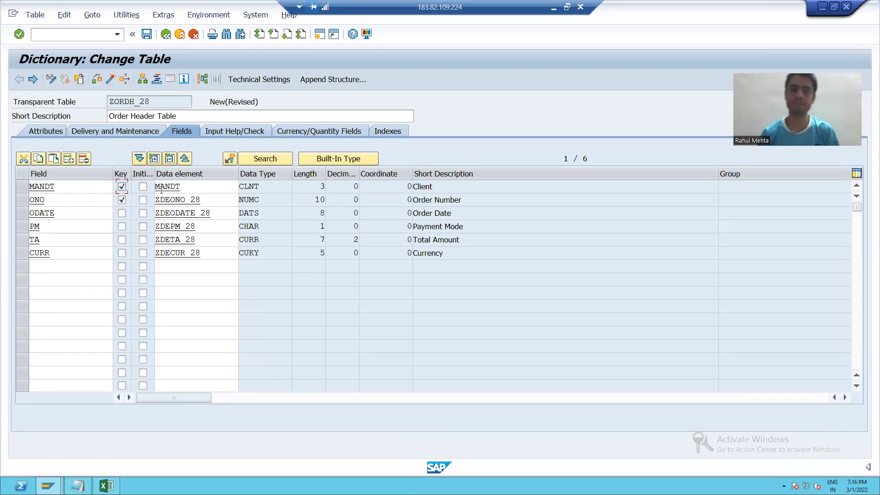
- Save the table and define its technical settings with data class APPL0 and size category 0, returning to the table definition
{"action": "left_click", "coordinate": [254, 80]}
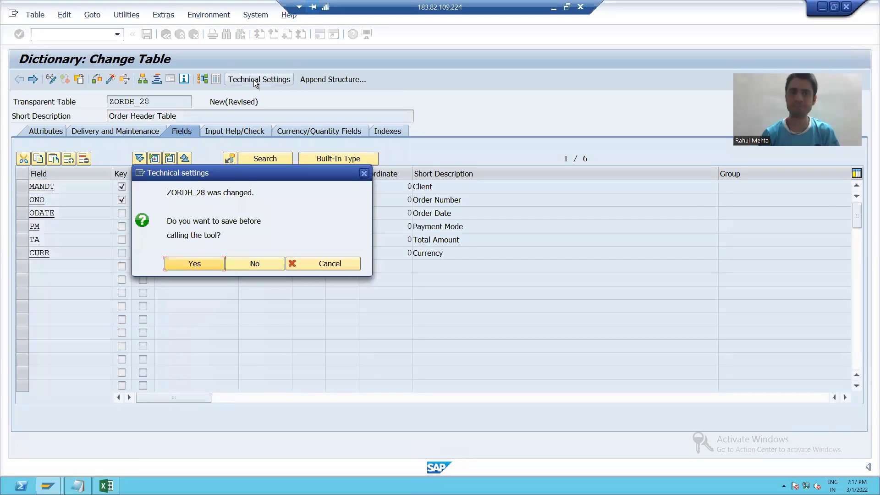
{"action": "left_click", "coordinate": [194, 264]}
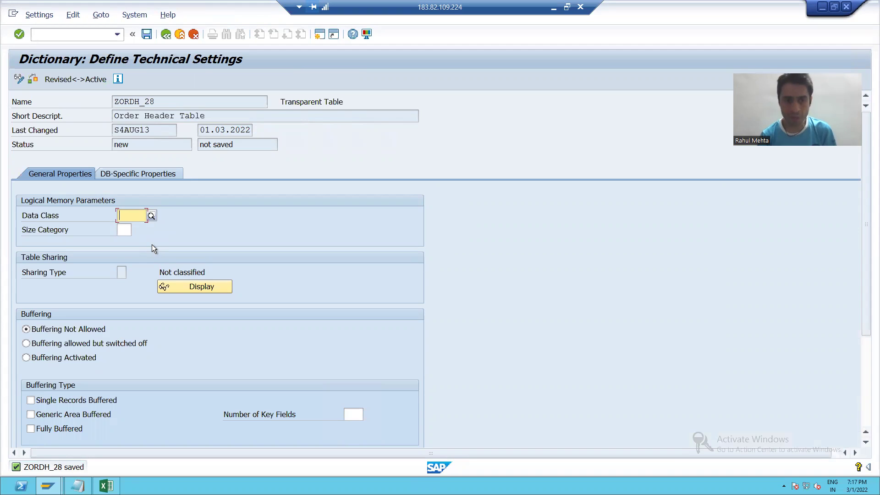
{"action": "left_click", "coordinate": [152, 215]}
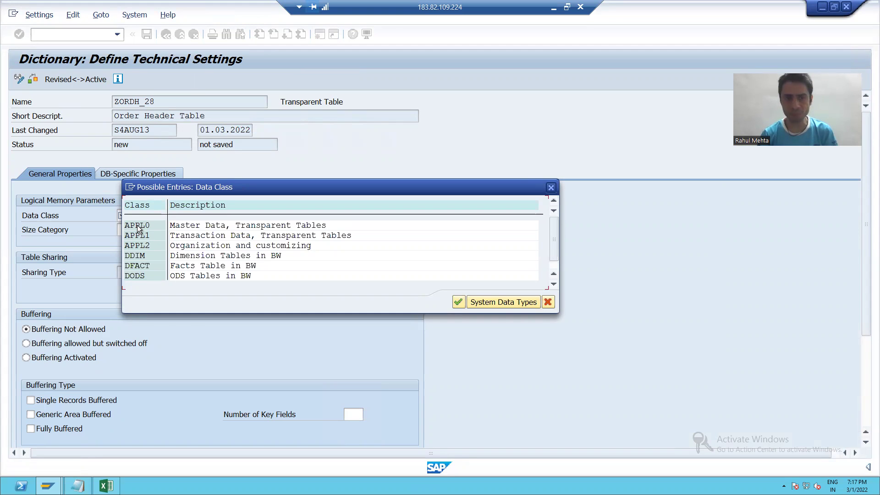
{"action": "double_click", "coordinate": [139, 227]}
{"action": "left_click", "coordinate": [122, 231]}
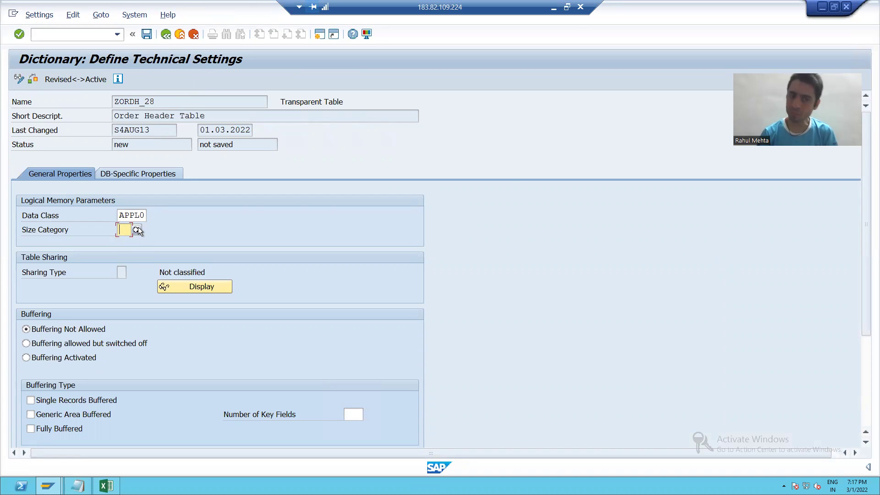
{"action": "left_click", "coordinate": [138, 229]}
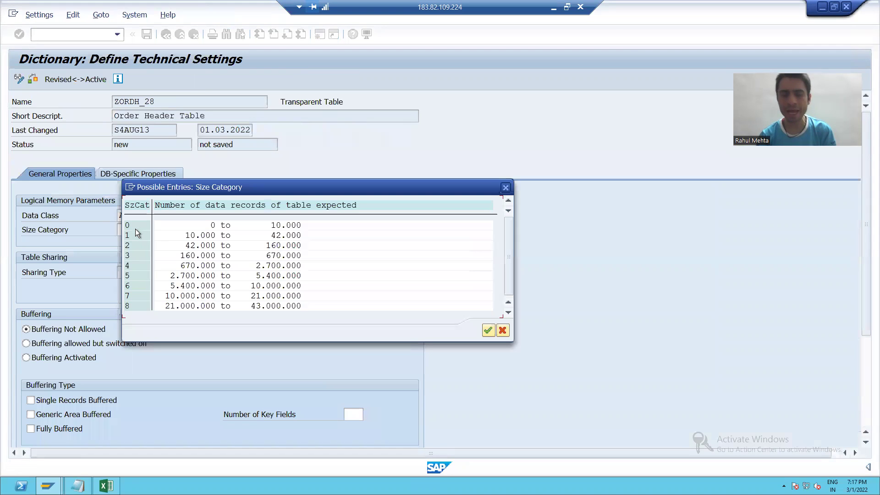
{"action": "double_click", "coordinate": [128, 225]}
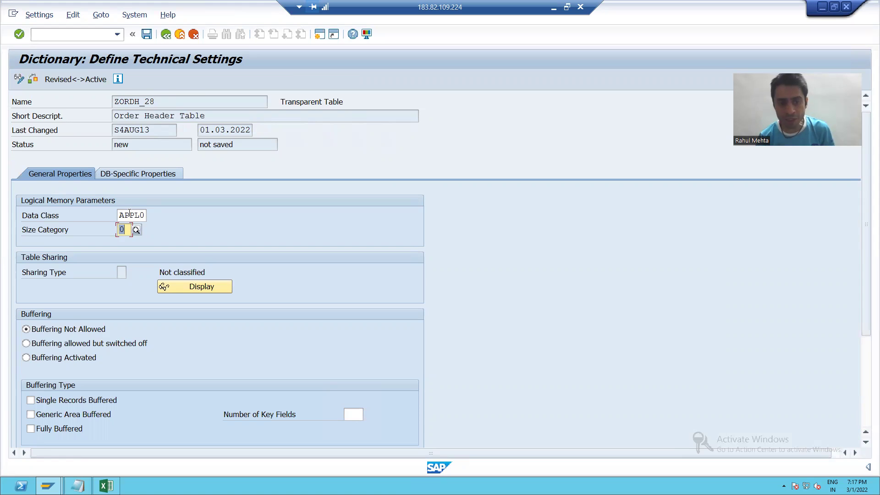
{"action": "left_click", "coordinate": [130, 214]}
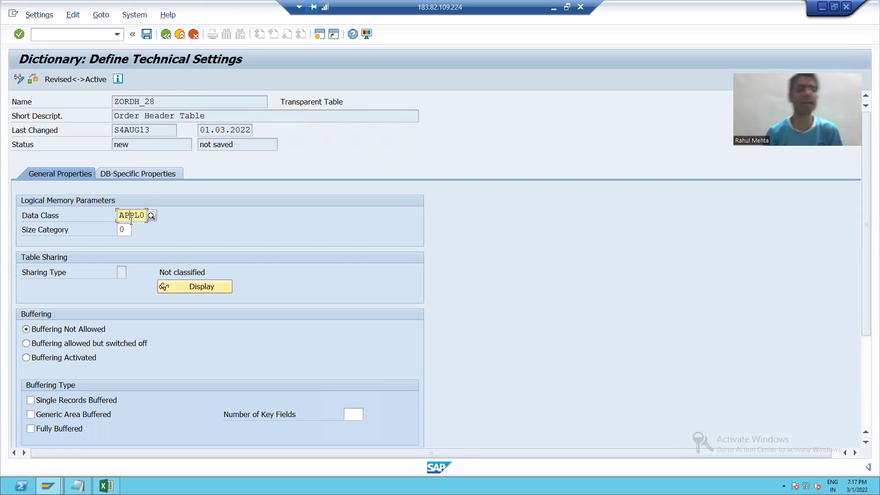
{"action": "left_click", "coordinate": [144, 35]}
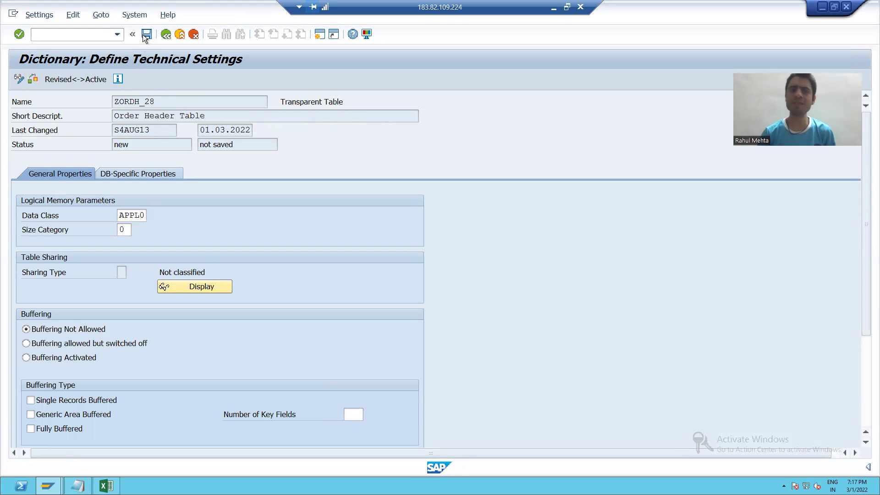
{"action": "left_click", "coordinate": [167, 38]}
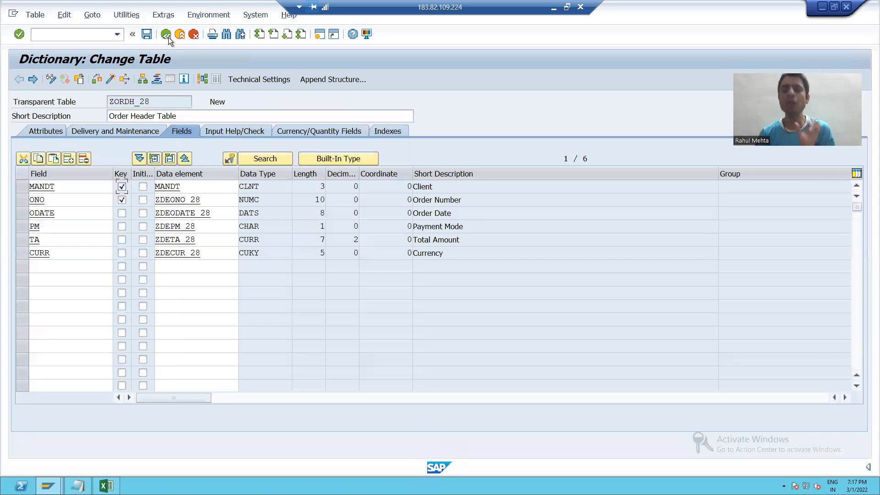
- Check table ZORDH_28 for consistency and examine the log entry for the TA field
{"action": "left_click", "coordinate": [141, 34]}
{"action": "left_click", "coordinate": [145, 34]}
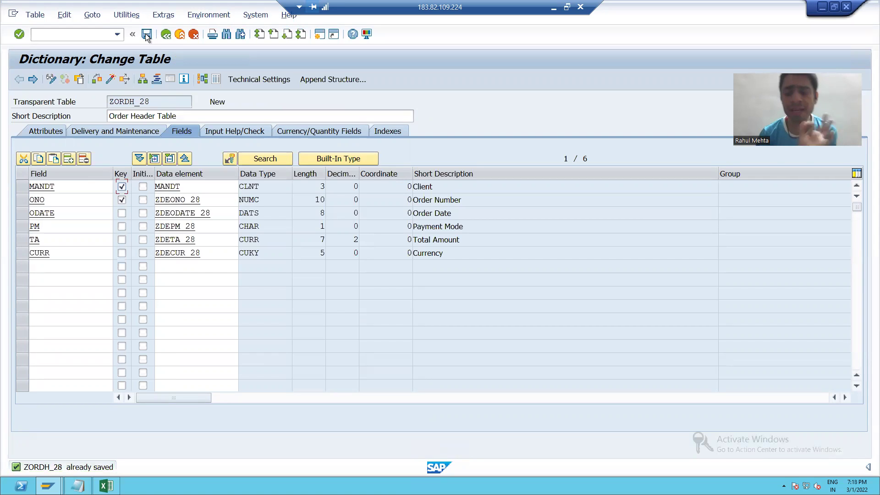
{"action": "left_click", "coordinate": [96, 80]}
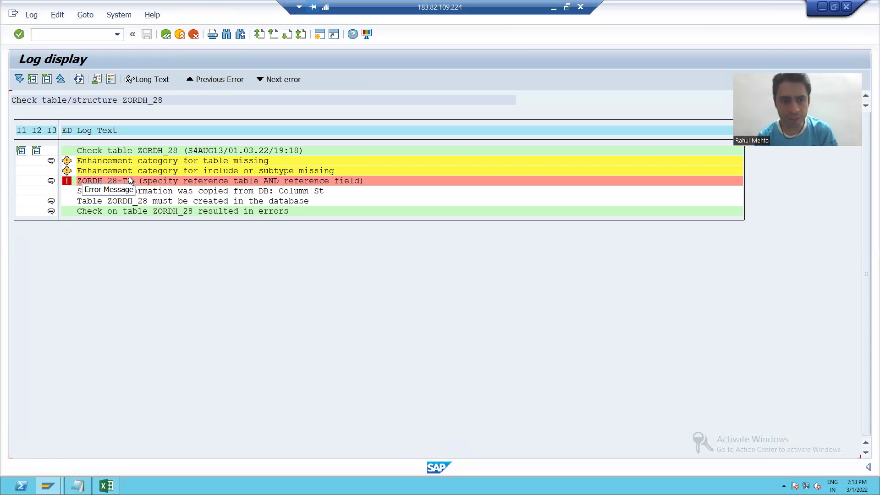
{"action": "left_click_drag", "start_coordinate": [197, 181], "coordinate": [257, 183]}
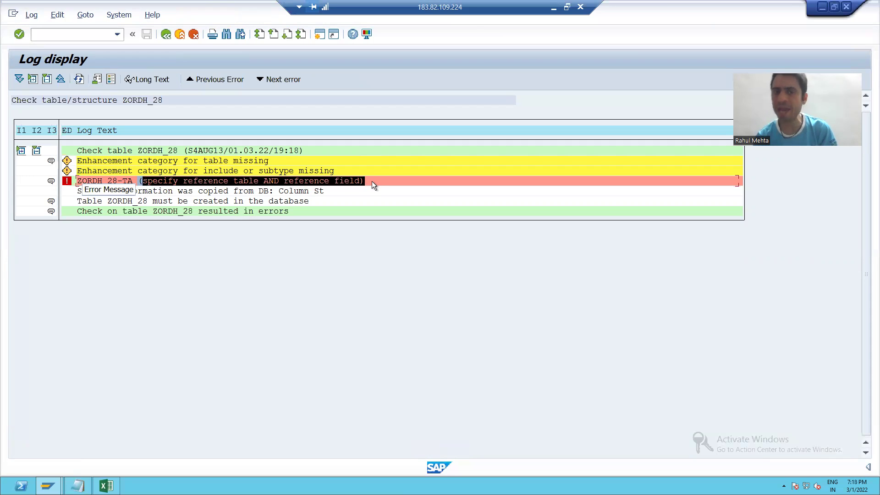
{"action": "key", "text": "ctrl+c"}
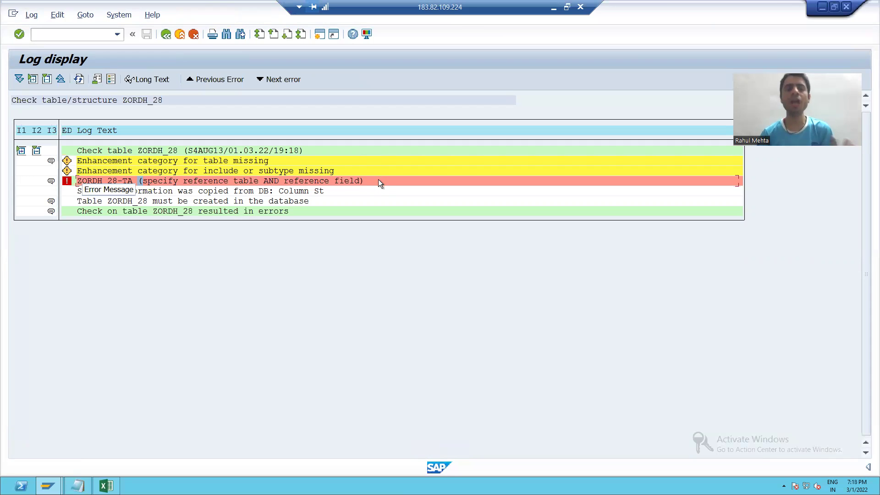
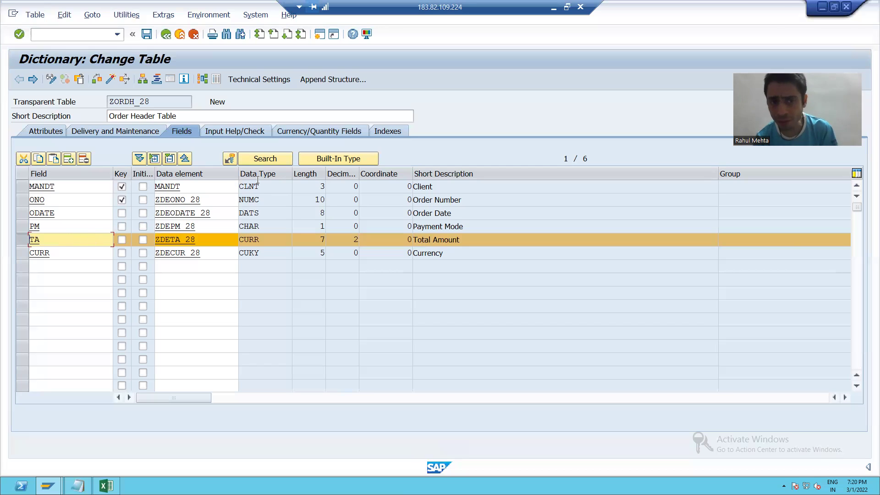
- Set the reference table of the Total Amount field TA to ZORDH_28 in the currency and quantity settings
{"action": "left_click", "coordinate": [314, 133]}
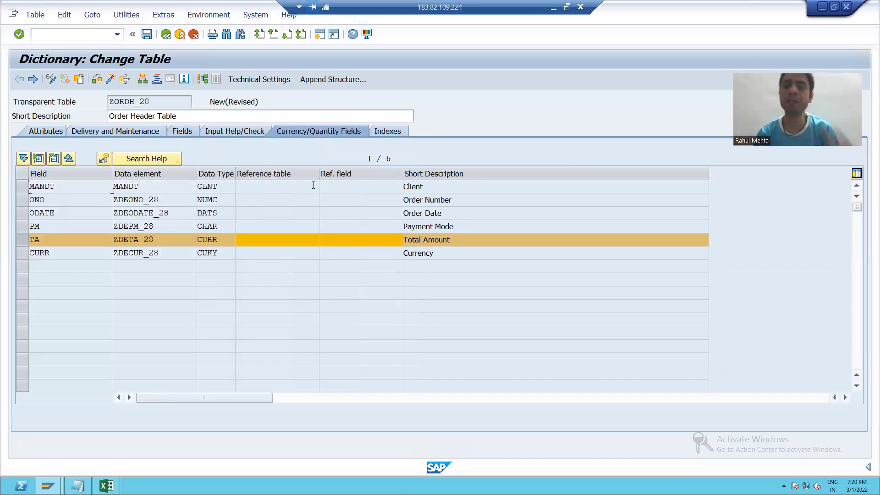
{"action": "left_click", "coordinate": [270, 239]}
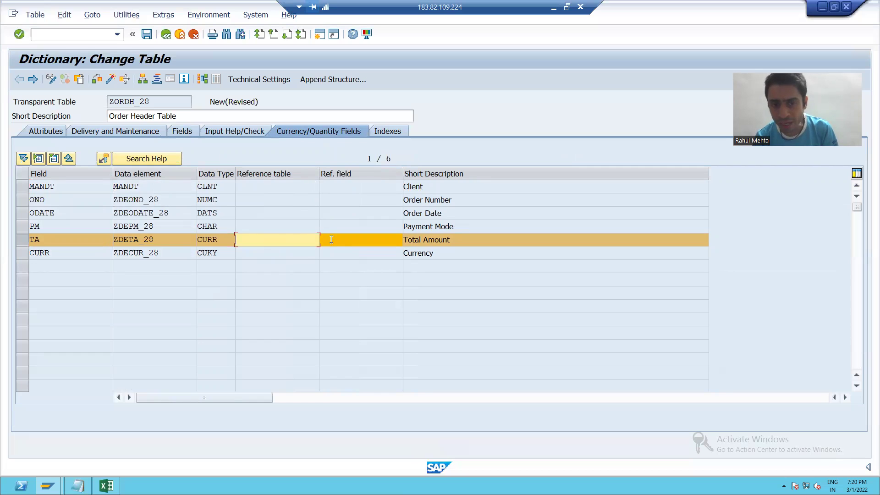
{"action": "left_click", "coordinate": [347, 238]}
{"action": "left_click", "coordinate": [298, 239]}
{"action": "left_click", "coordinate": [339, 238]}
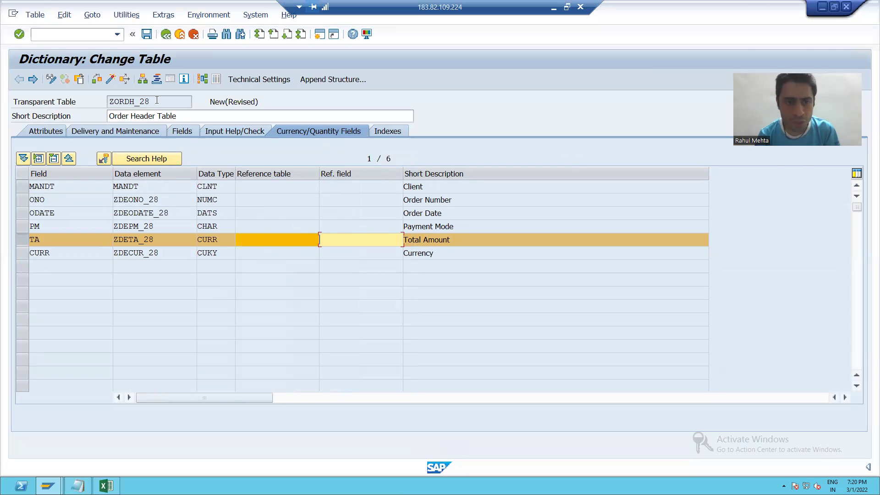
{"action": "left_click_drag", "start_coordinate": [157, 102], "coordinate": [126, 103]}
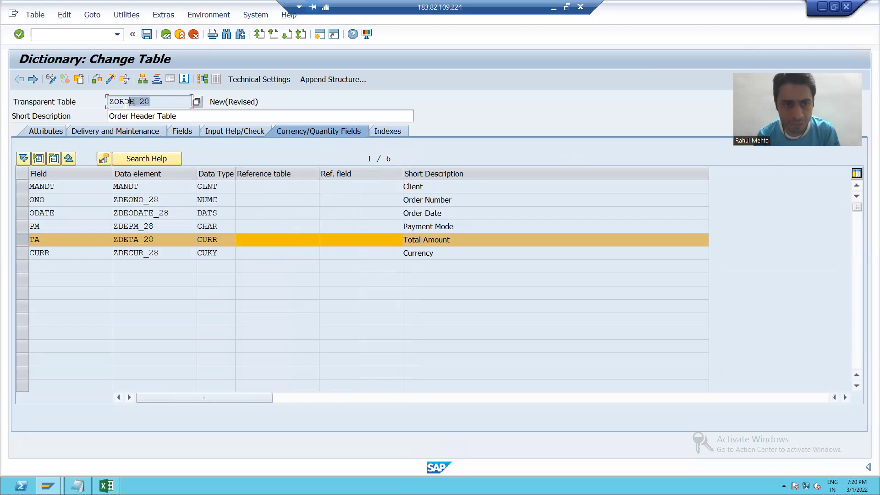
{"action": "left_click", "coordinate": [252, 239]}
{"action": "type", "text": "ZORDH_28"}
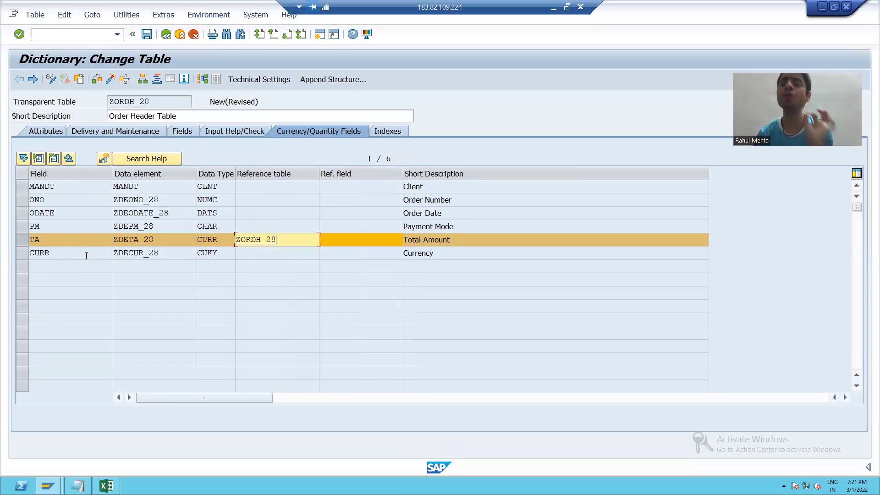
- Set the reference field of the Total Amount field TA to CURR in the currency and quantity settings
{"action": "left_click_drag", "start_coordinate": [67, 253], "coordinate": [25, 254]}
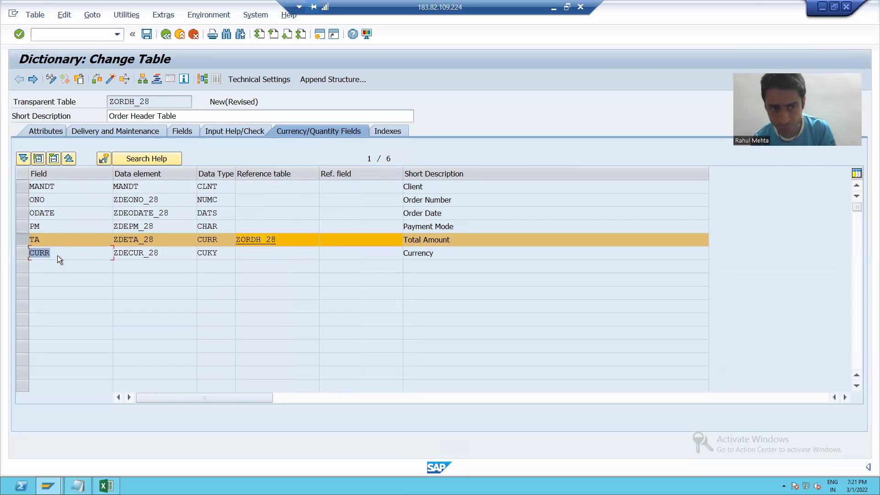
{"action": "left_click", "coordinate": [350, 234]}
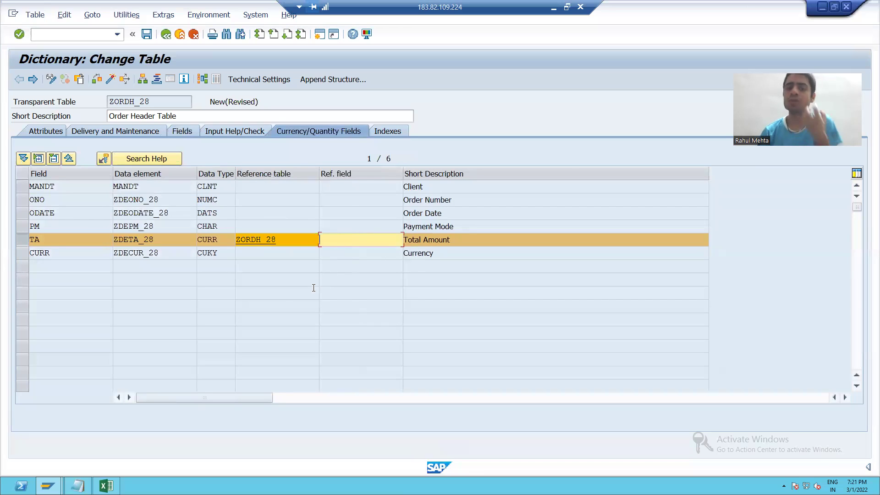
{"action": "left_click_drag", "start_coordinate": [51, 253], "coordinate": [24, 253]}
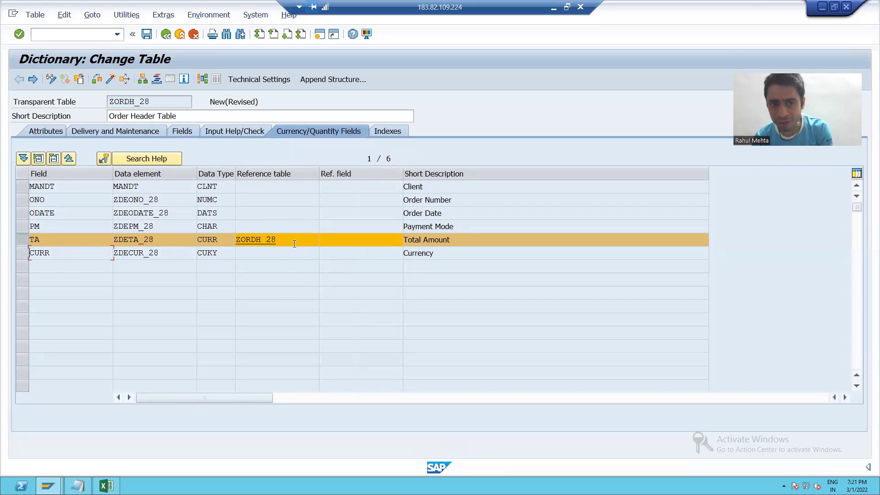
{"action": "left_click", "coordinate": [338, 235]}
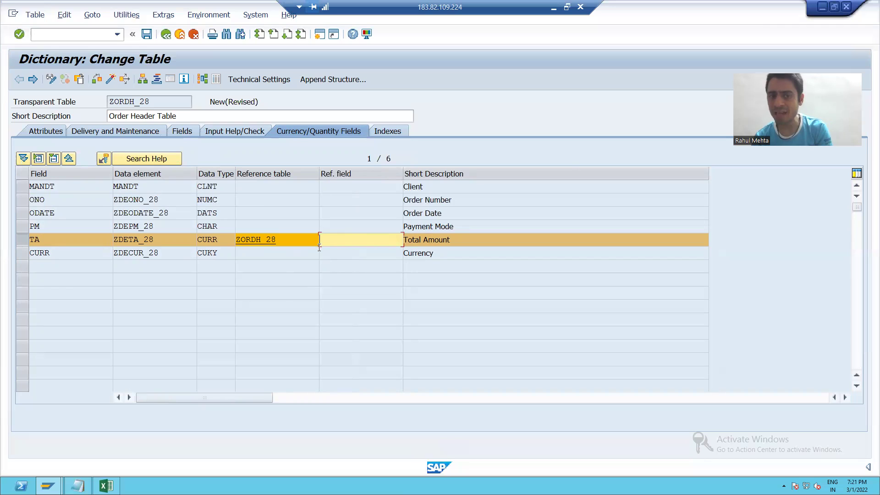
{"action": "type", "text": "CURR"}
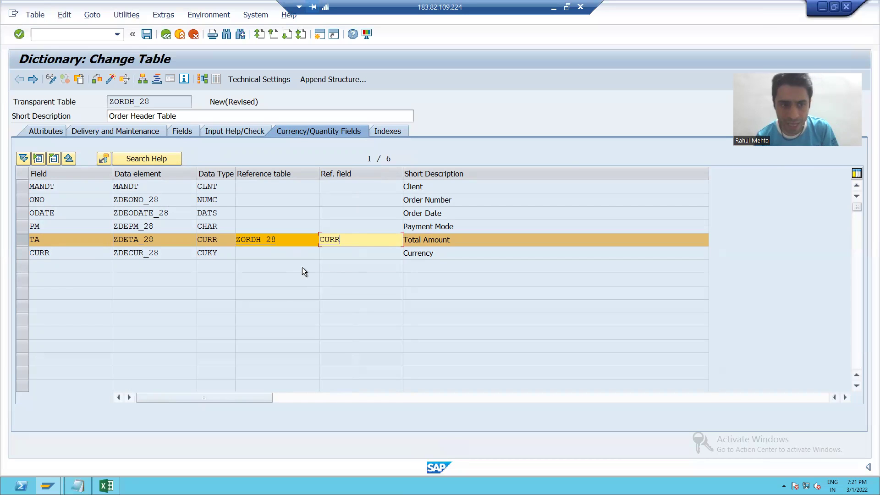
{"action": "left_click", "coordinate": [59, 254]}
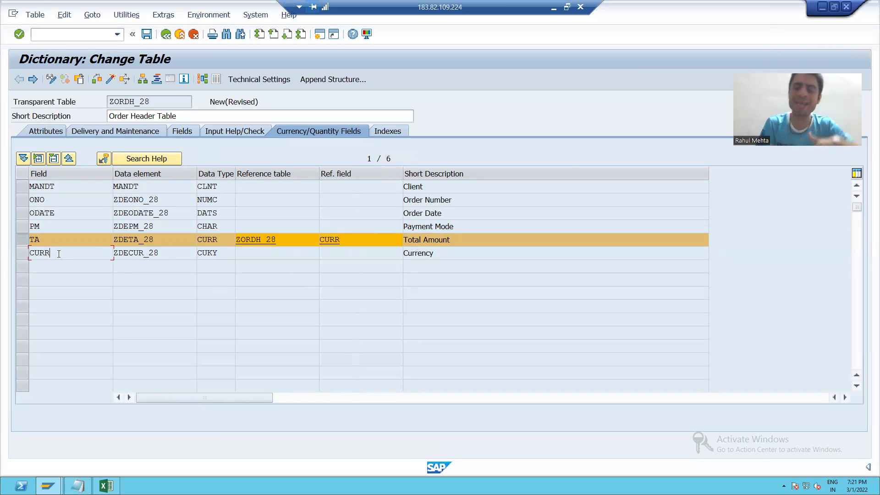
{"action": "left_click", "coordinate": [143, 240]}
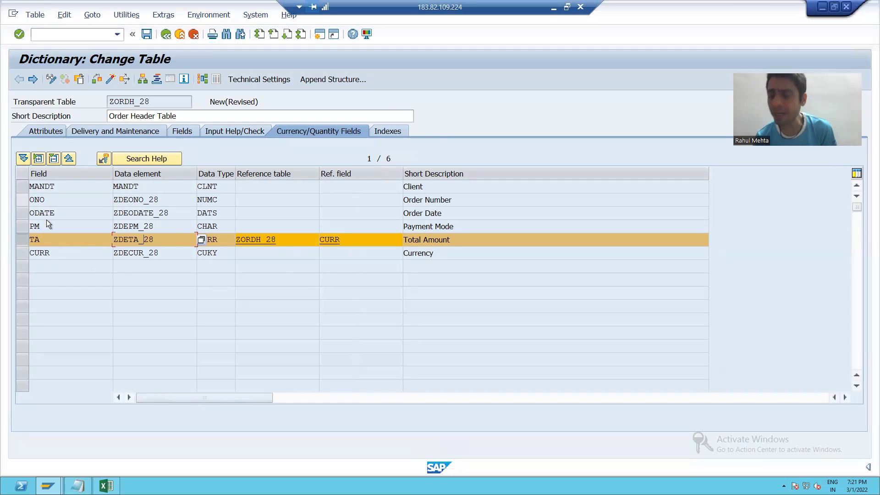
{"action": "double_click", "coordinate": [44, 253]}
{"action": "key", "text": "Left"}
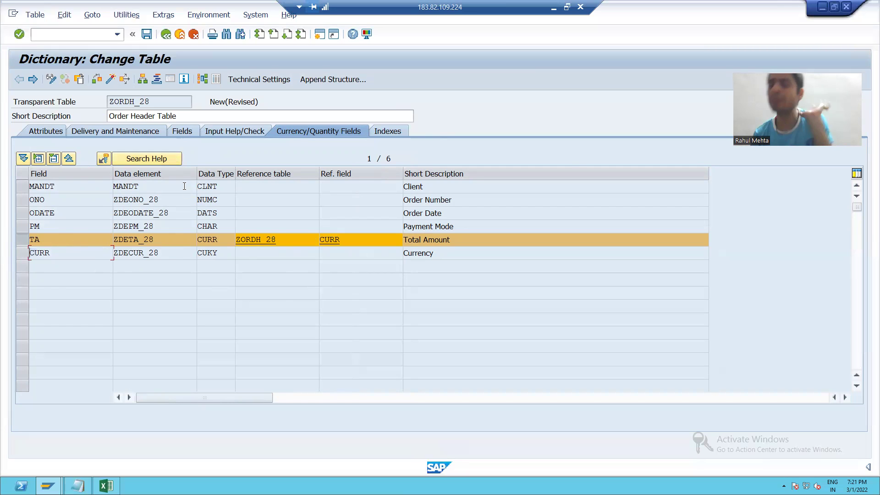
{"action": "left_click", "coordinate": [189, 102]}
{"action": "left_click", "coordinate": [287, 237]}
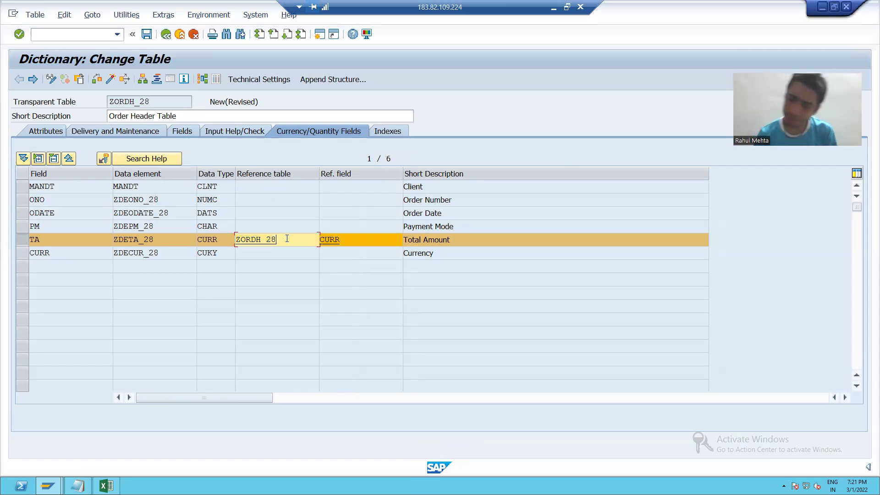
{"action": "left_click", "coordinate": [79, 255]}
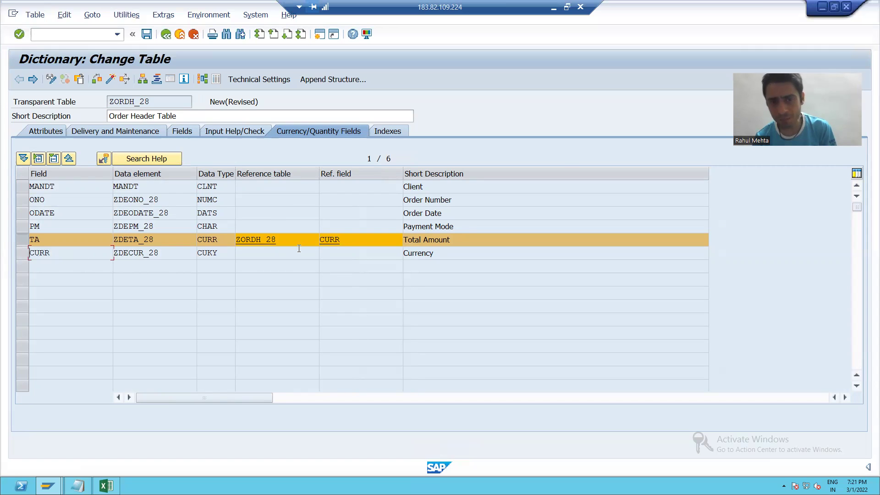
- Try CURRENCY as the reference field name for the Total Amount field TA
{"action": "left_click", "coordinate": [368, 240]}
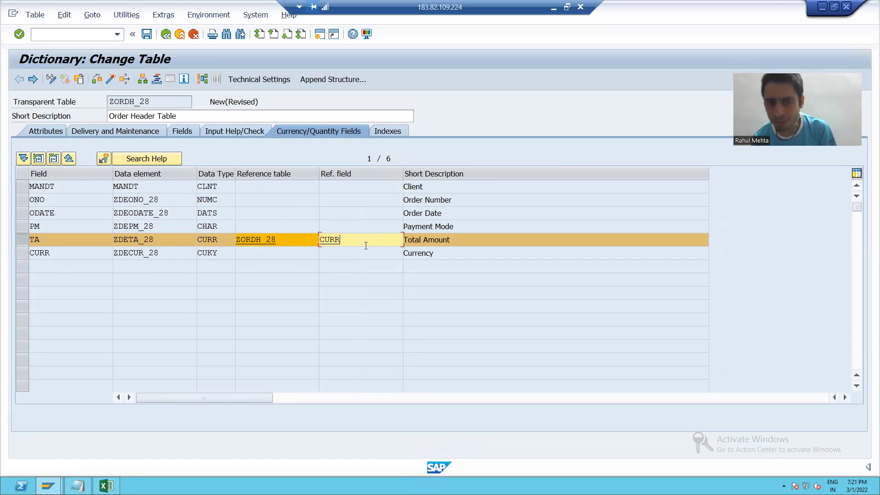
{"action": "type", "text": "ENCY"}
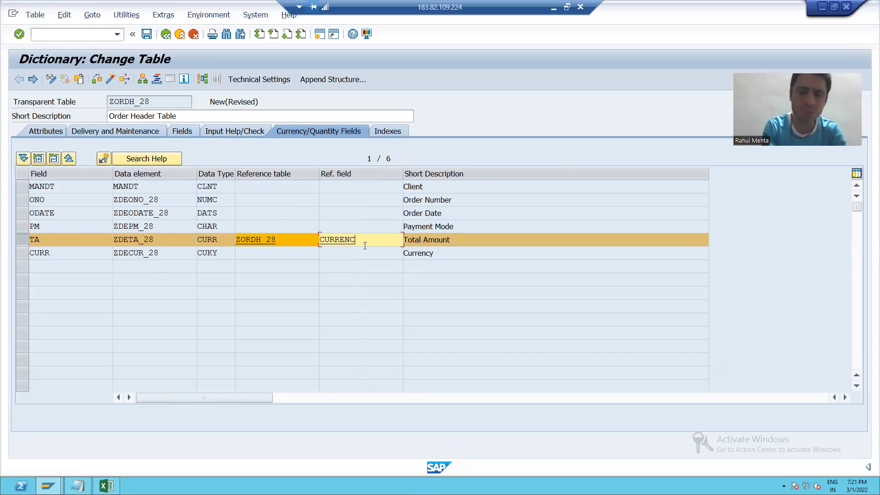
{"action": "key", "text": "BackSpace"}
{"action": "key", "text": "BackSpace"}
{"action": "key", "text": "BackSpace"}
{"action": "key", "text": "BackSpace"}
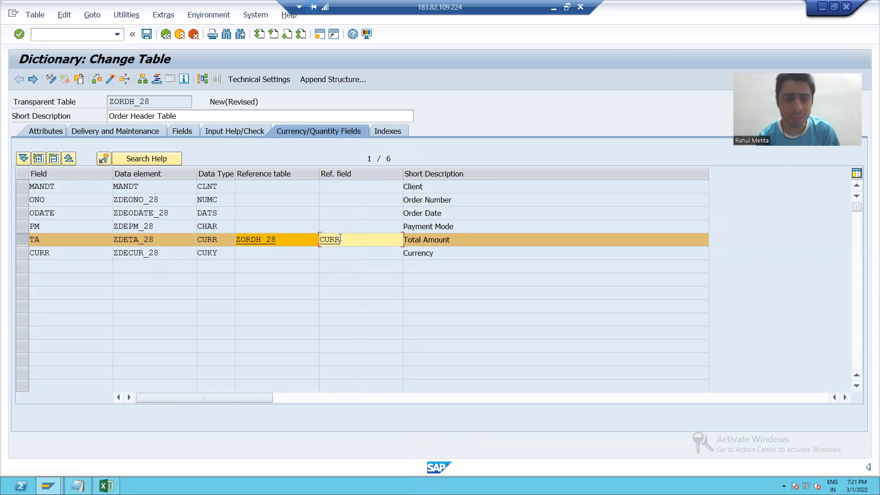
{"action": "left_click", "coordinate": [48, 256]}
{"action": "double_click", "coordinate": [48, 258]}
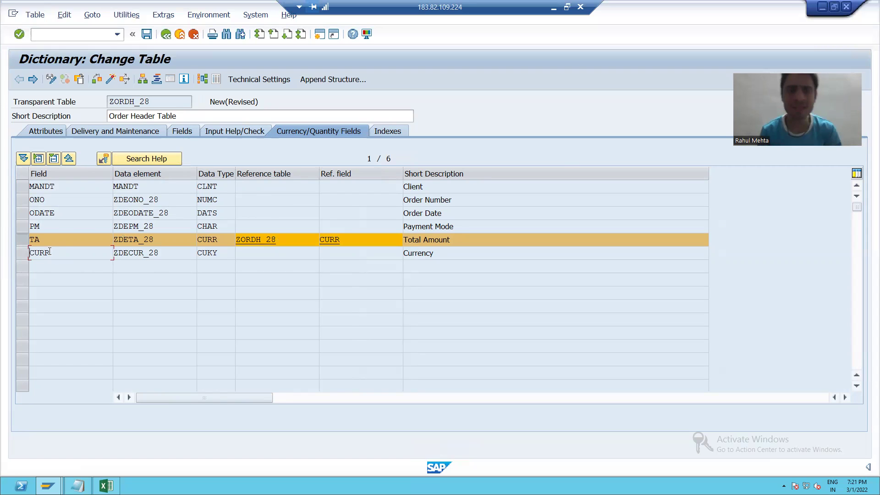
{"action": "left_click", "coordinate": [359, 242]}
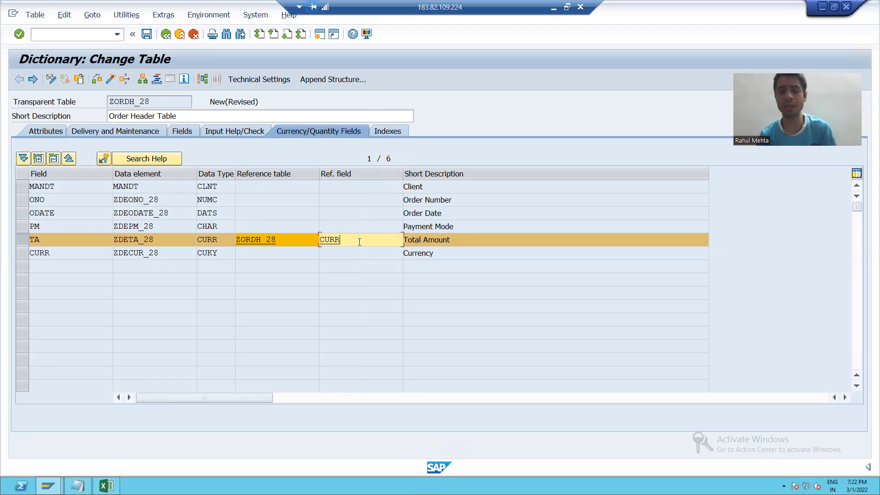
- Save and check table ZORDH_28 from its field list, and return from the check log to the table definition
{"action": "left_click", "coordinate": [183, 132]}
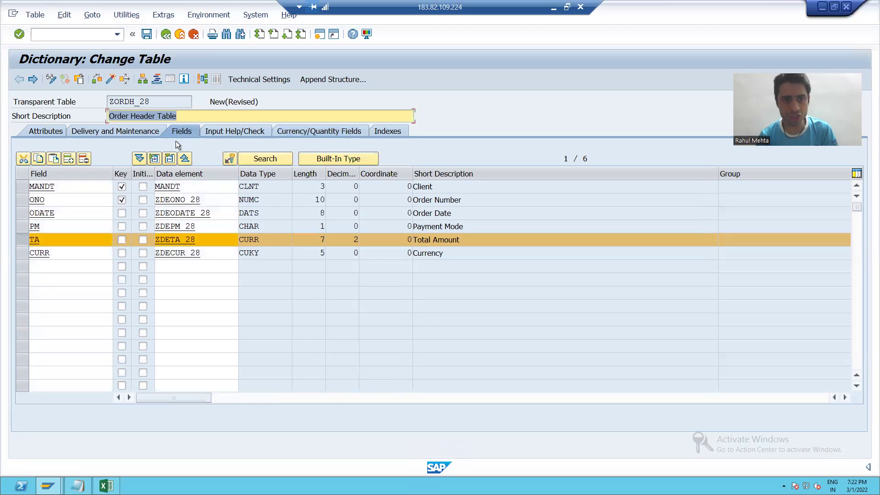
{"action": "left_click", "coordinate": [96, 80]}
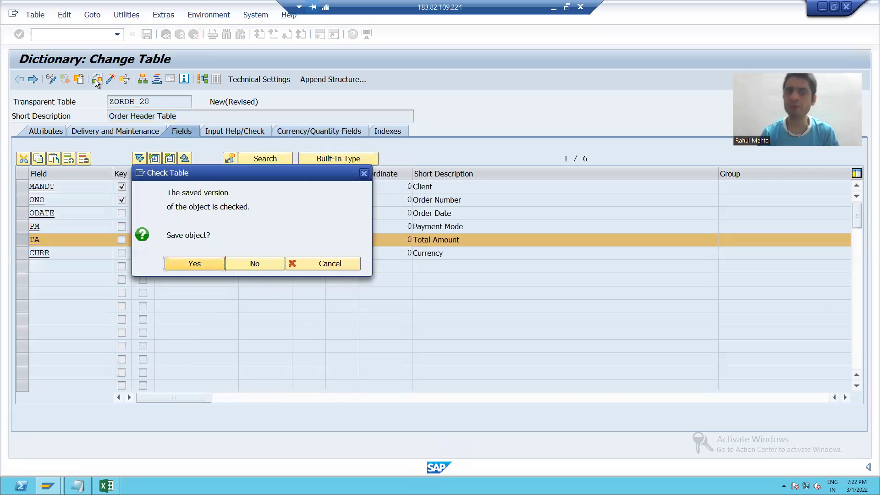
{"action": "left_click", "coordinate": [194, 264]}
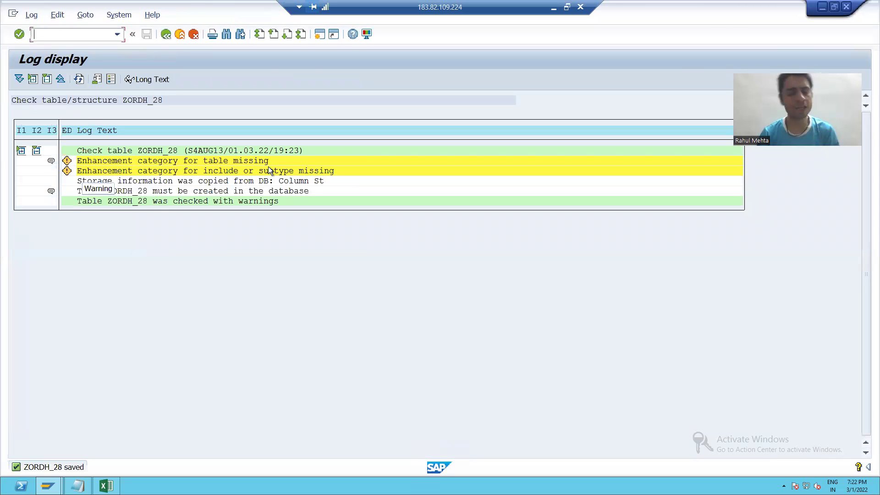
{"action": "left_click", "coordinate": [166, 34]}
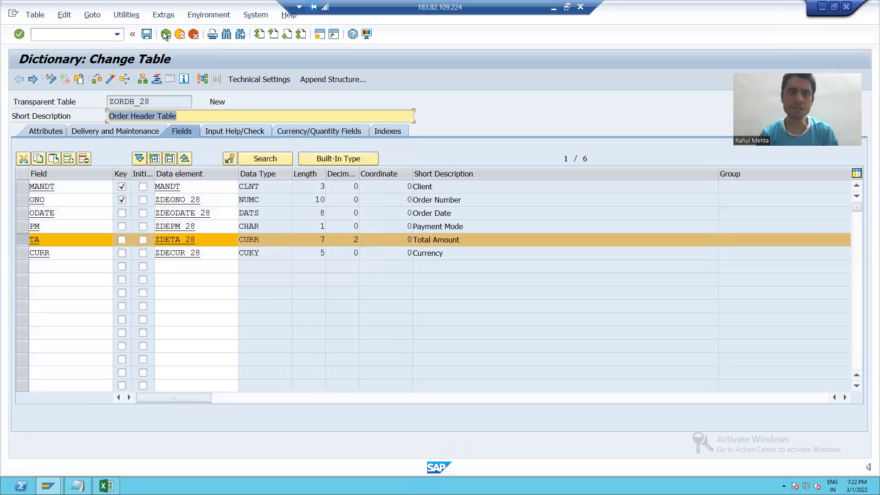
- Activate table ZORDH_28 from the inactive local objects without displaying the activation log
{"action": "left_click", "coordinate": [111, 80]}
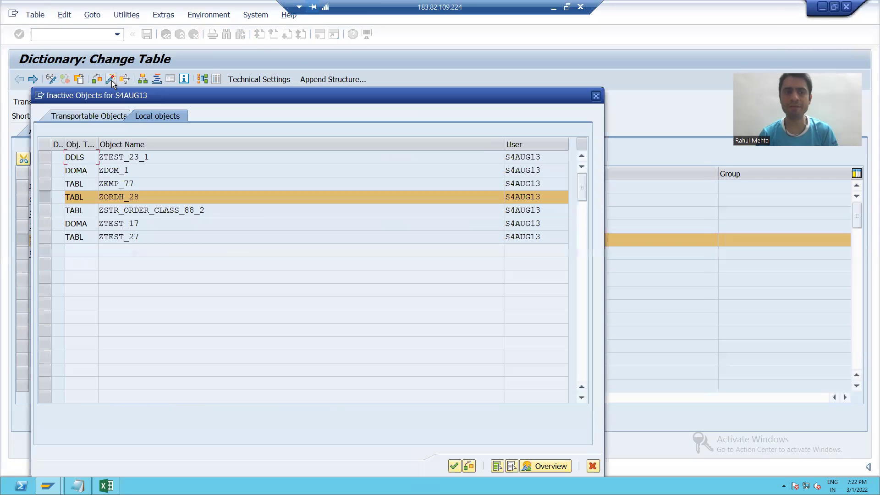
{"action": "key", "text": "Return"}
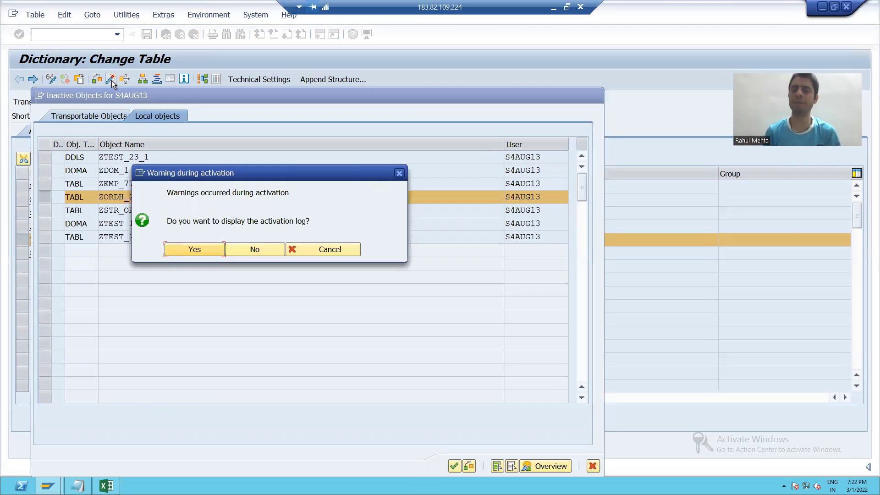
{"action": "left_click", "coordinate": [267, 248]}
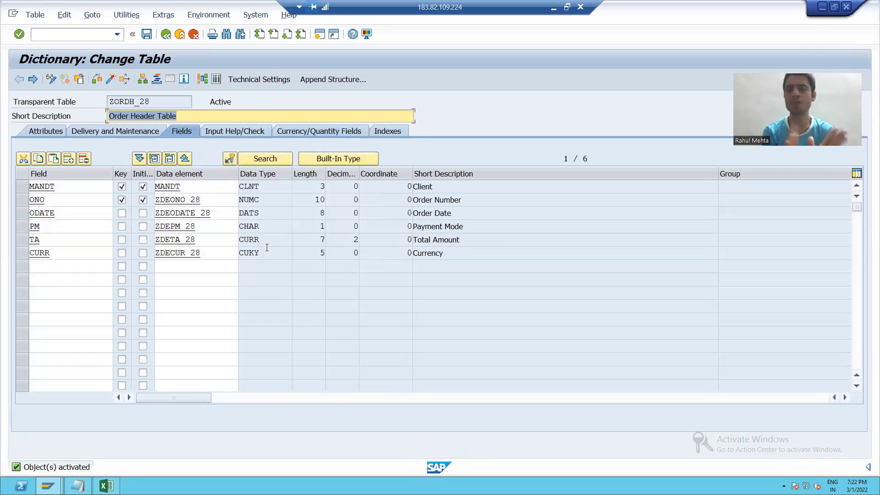
- Review the activated table's status, delivery settings, fields, technical settings and TA currency reference, and minimize the remote SAP session
{"action": "left_click_drag", "start_coordinate": [235, 108], "coordinate": [209, 103]}
{"action": "left_click", "coordinate": [218, 103]}
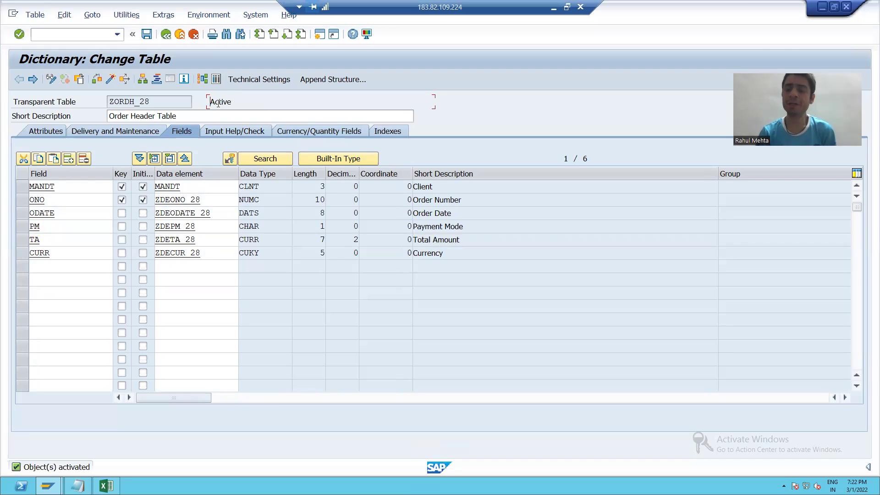
{"action": "left_click", "coordinate": [169, 100]}
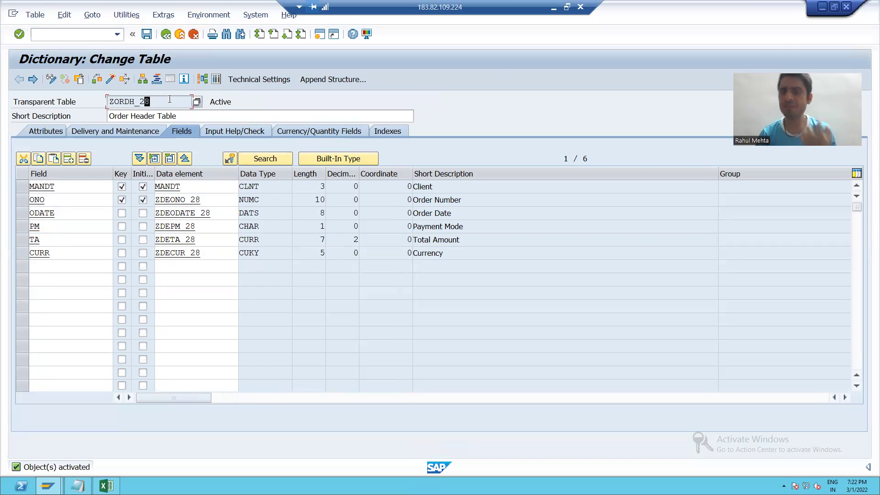
{"action": "left_click", "coordinate": [114, 131]}
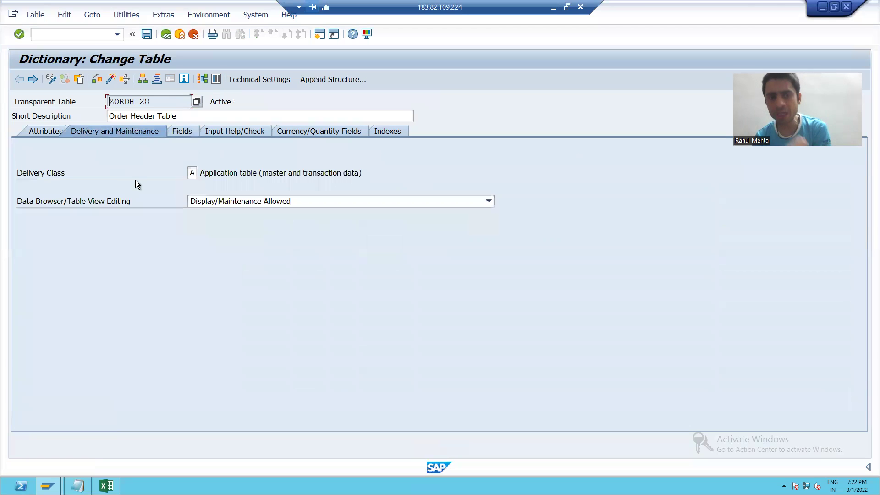
{"action": "left_click", "coordinate": [191, 131]}
{"action": "left_click", "coordinate": [74, 187]}
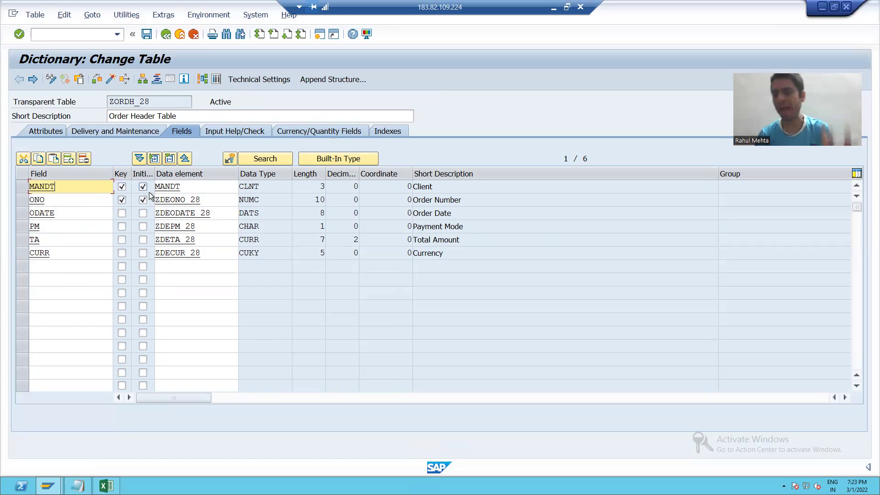
{"action": "left_click", "coordinate": [251, 79]}
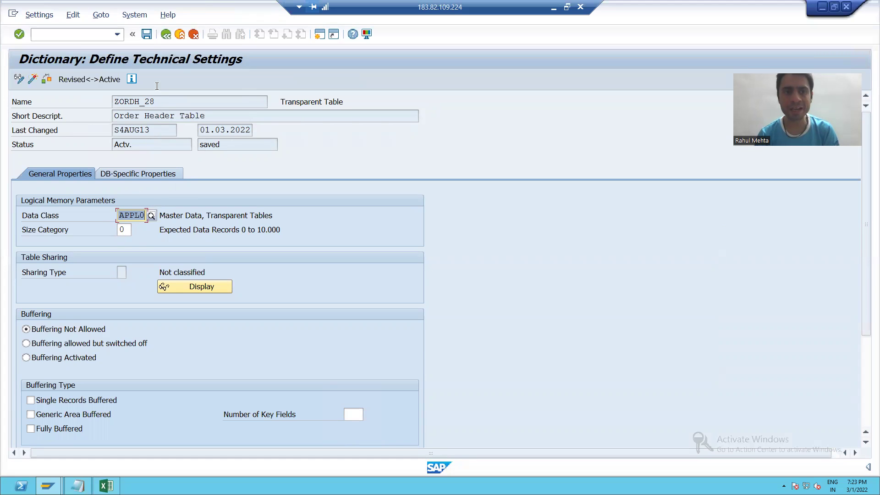
{"action": "left_click", "coordinate": [167, 38]}
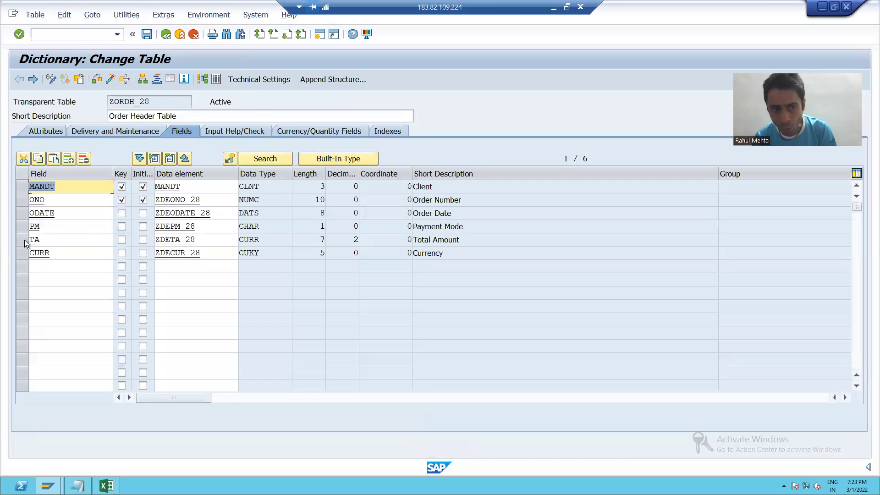
{"action": "left_click", "coordinate": [22, 239]}
{"action": "left_click", "coordinate": [316, 132]}
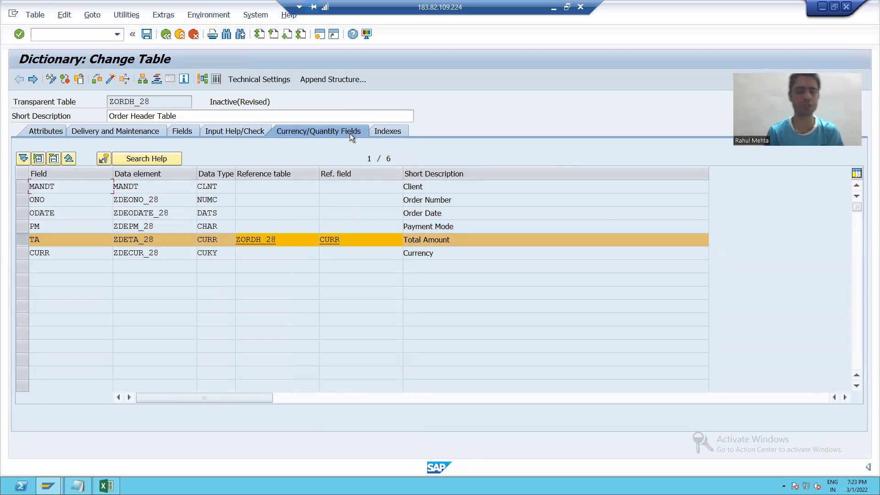
{"action": "left_click", "coordinate": [553, 7]}
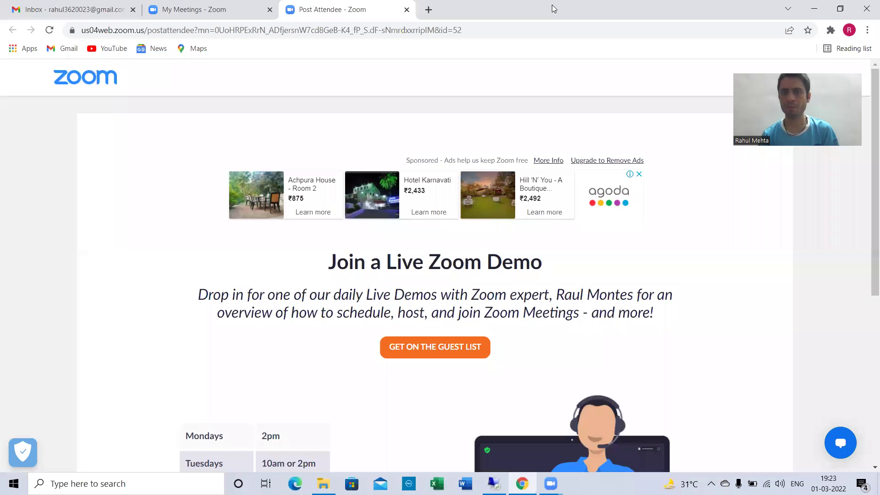